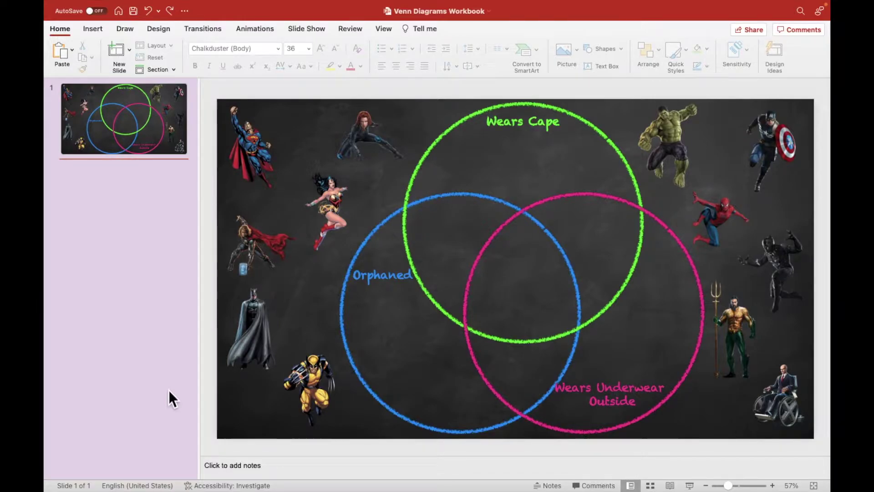
# - Check the slide's chalkboard background, circles, labels and superhero pictures by selecting each in turn
pyautogui.click(255, 398)
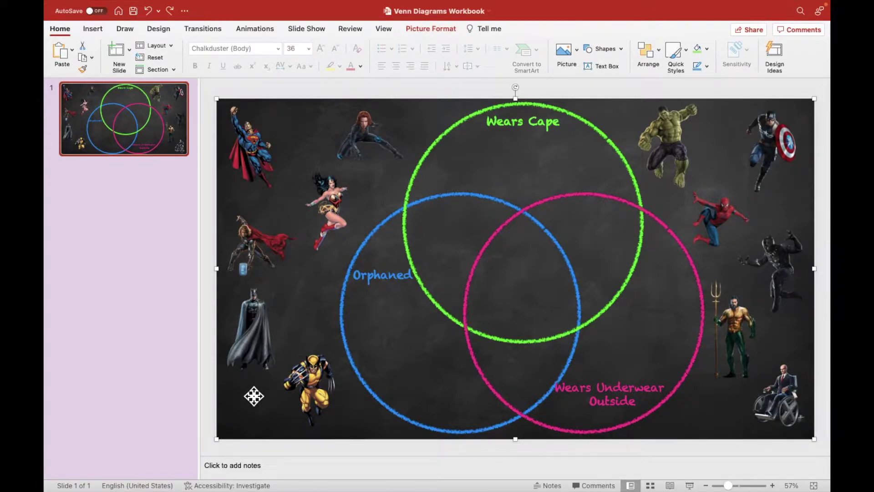
pyautogui.click(345, 331)
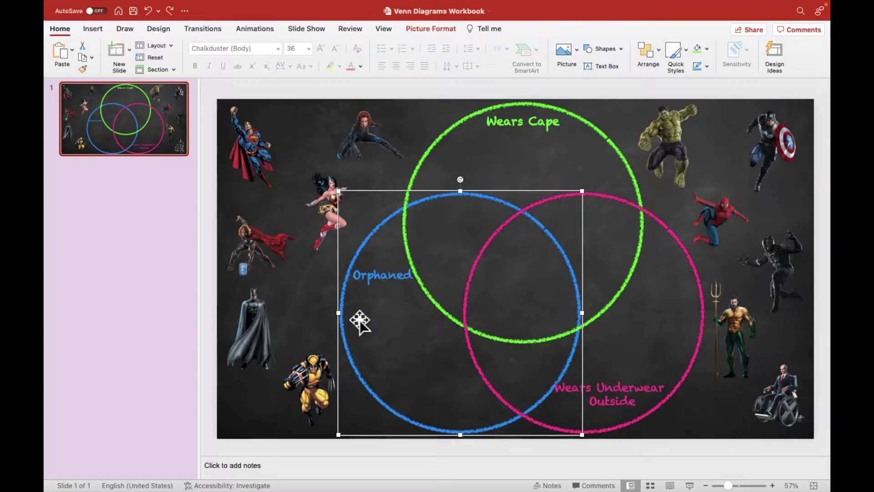
pyautogui.click(408, 285)
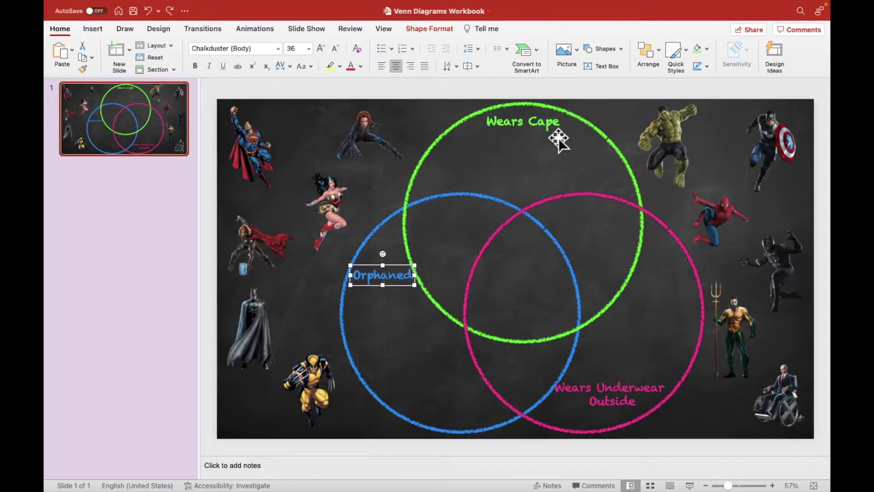
pyautogui.click(558, 133)
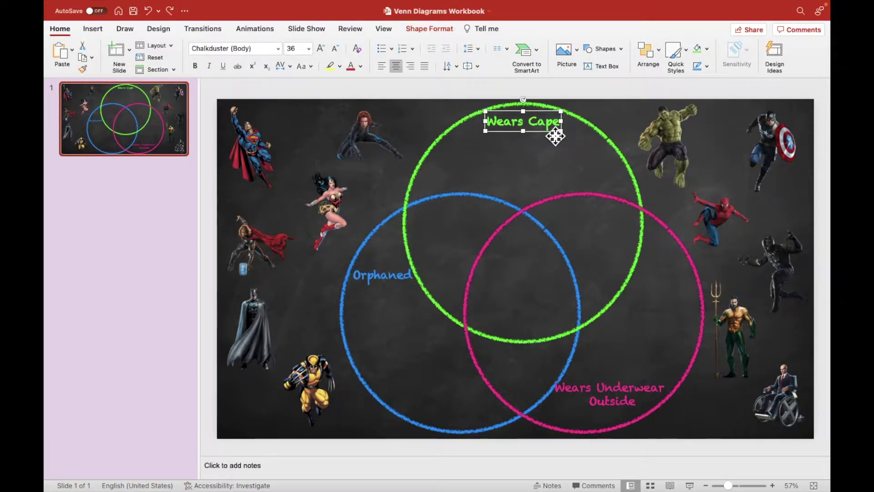
pyautogui.click(674, 385)
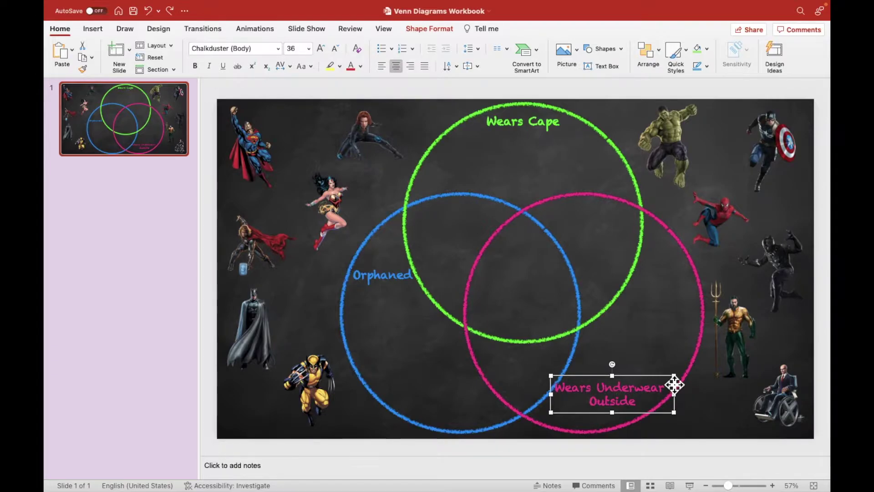
pyautogui.click(752, 351)
pyautogui.click(791, 271)
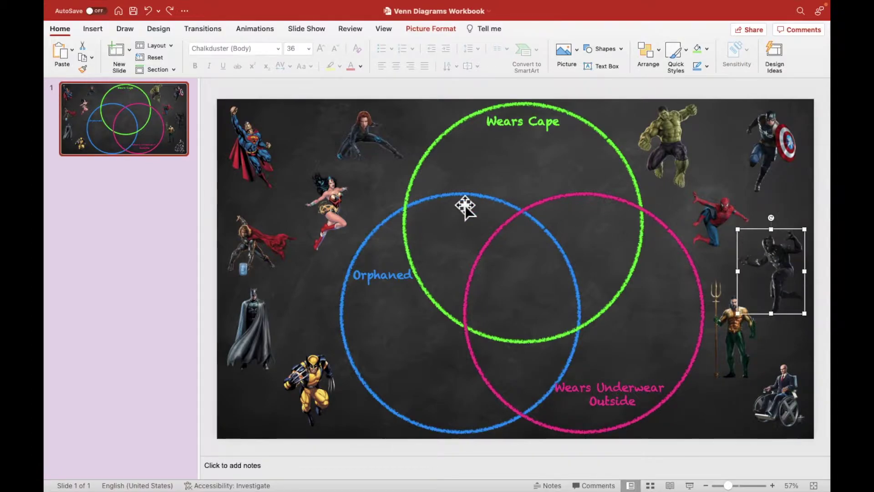
pyautogui.click(339, 229)
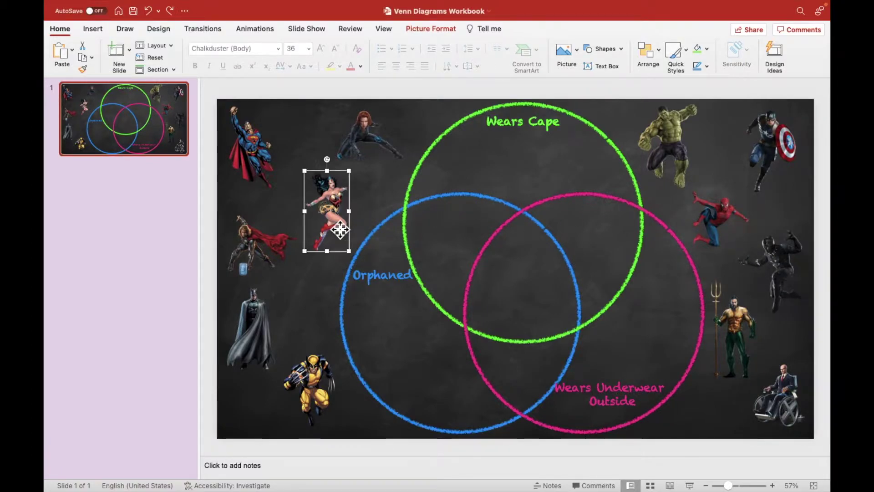
pyautogui.click(272, 264)
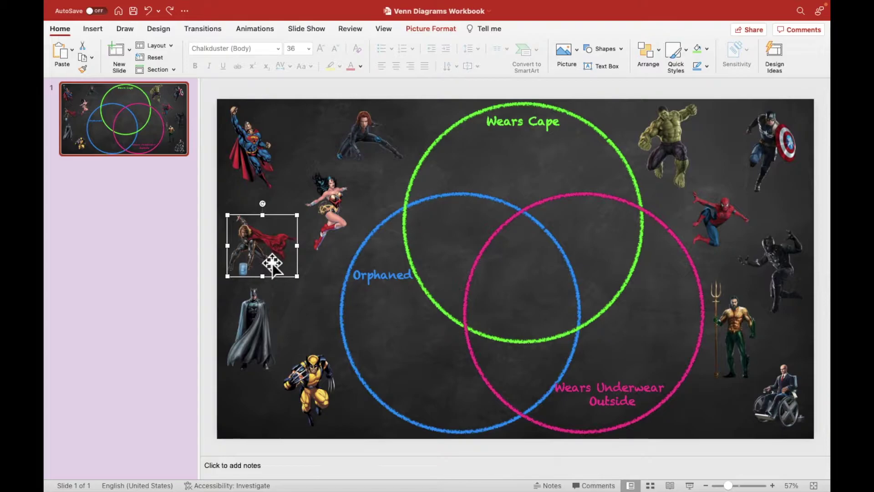
pyautogui.click(306, 272)
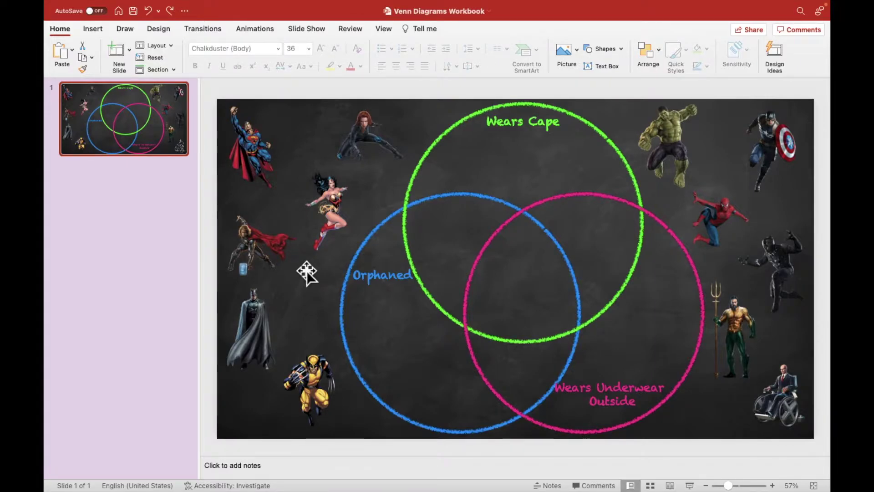
# - Copy slide 1 into a new slide 2, then return to slide 1's Superman picture
pyautogui.click(173, 138)
pyautogui.press('super+v')
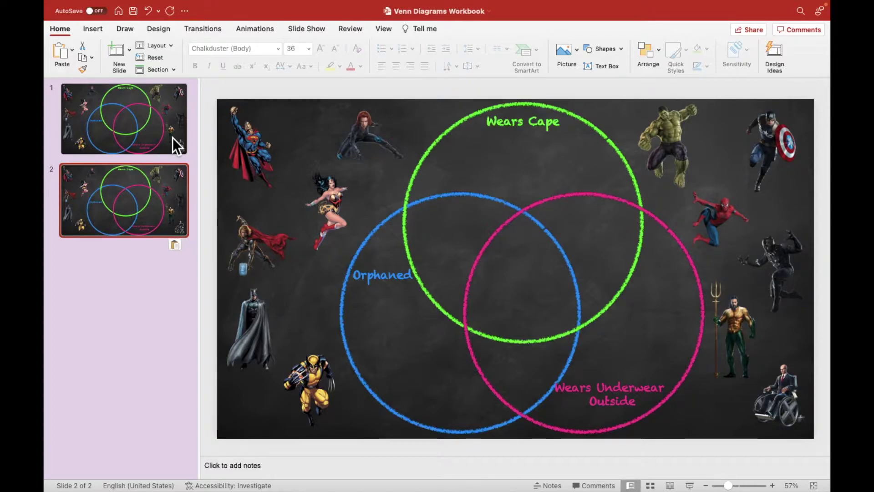
pyautogui.click(173, 138)
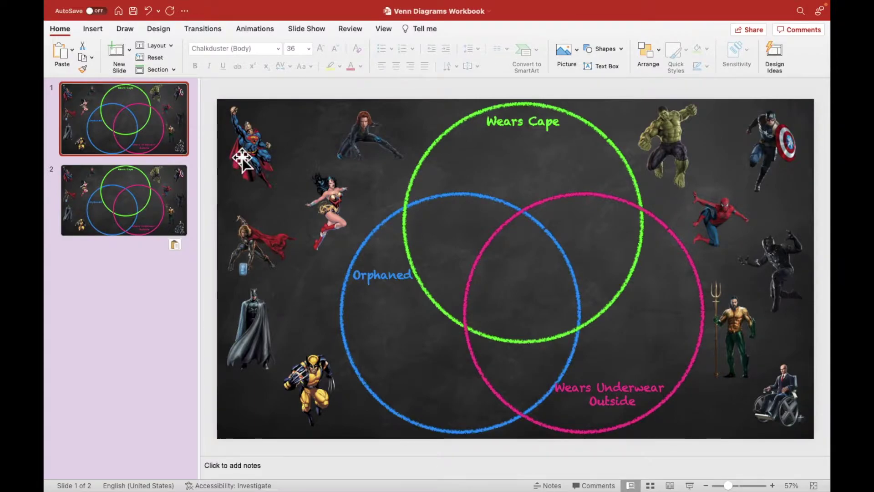
pyautogui.click(262, 147)
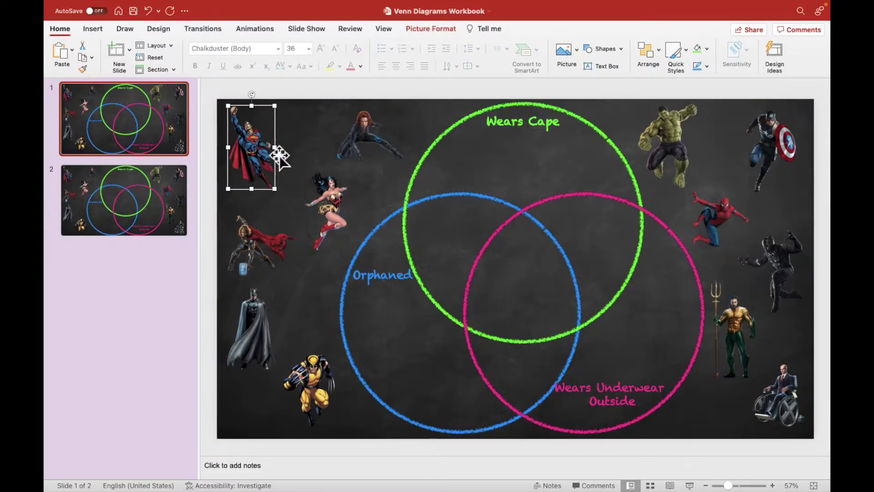
# - Delete the left-side pictures: Superman, Black Widow, Wonder Woman, Thor, Batman and Wolverine
pyautogui.press('BackSpace')
pyautogui.click(371, 132)
pyautogui.press('BackSpace')
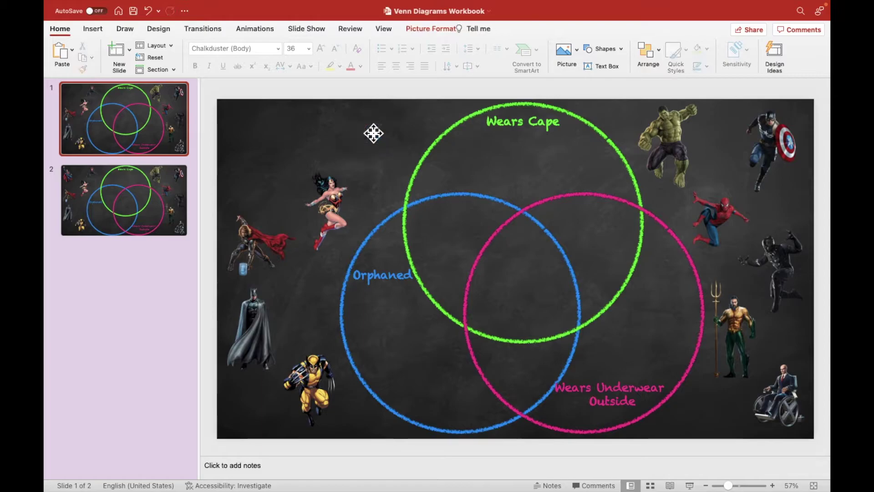
pyautogui.click(337, 204)
pyautogui.press('BackSpace')
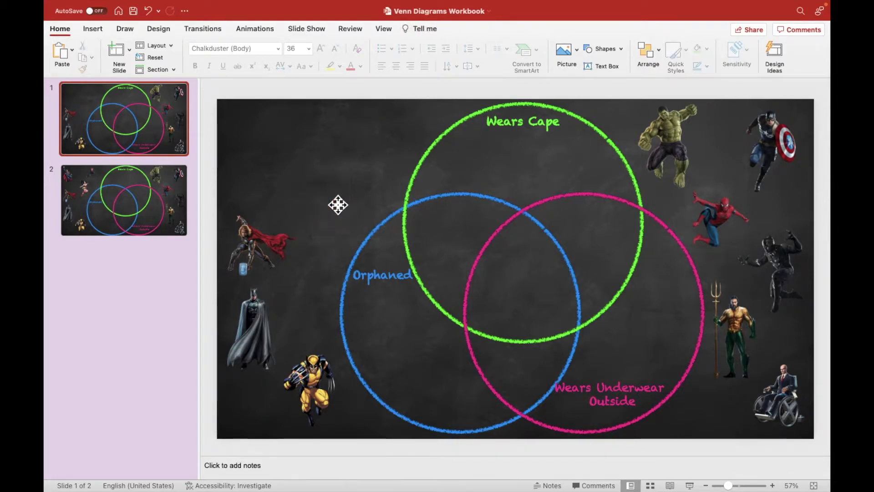
pyautogui.click(248, 260)
pyautogui.press('BackSpace')
pyautogui.click(254, 346)
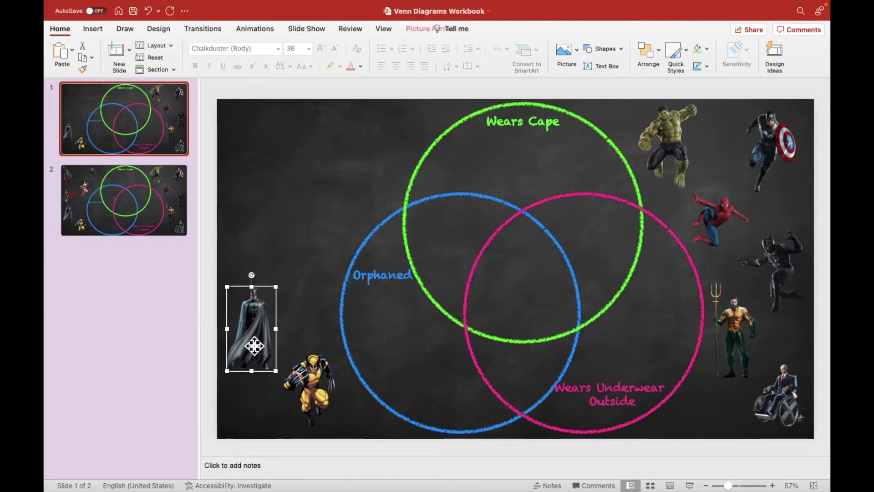
pyautogui.press('BackSpace')
pyautogui.click(324, 391)
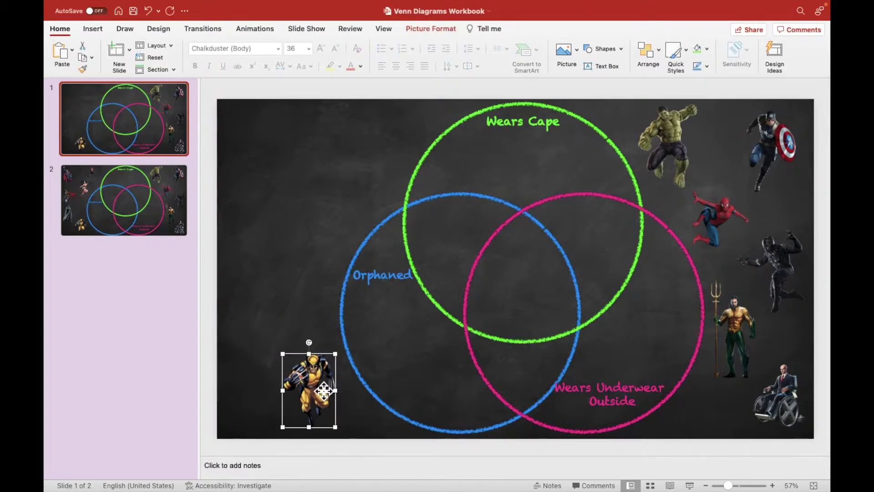
pyautogui.press('BackSpace')
# - Delete the right-side pictures: Hulk, Captain America, Spider-Man, Black Panther, Aquaman and Professor X
pyautogui.click(687, 145)
pyautogui.press('BackSpace')
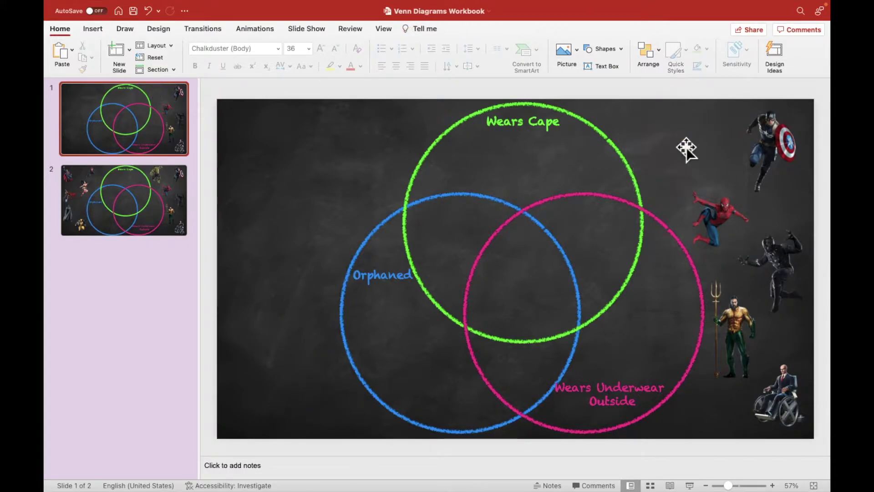
pyautogui.click(765, 140)
pyautogui.press('BackSpace')
pyautogui.click(730, 222)
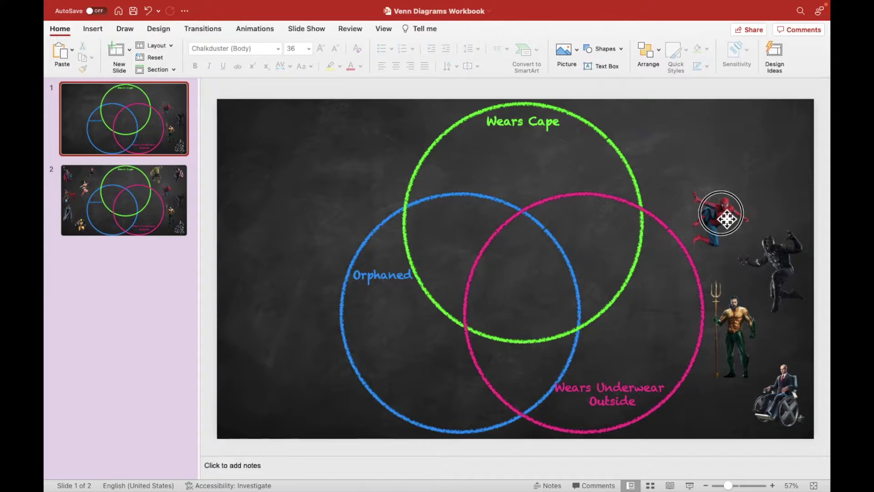
pyautogui.press('BackSpace')
pyautogui.click(788, 275)
pyautogui.press('BackSpace')
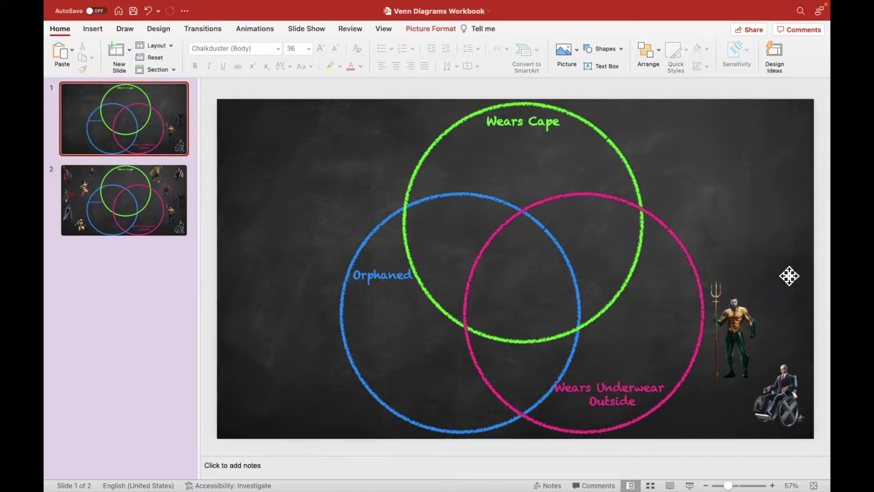
pyautogui.click(745, 336)
pyautogui.press('BackSpace')
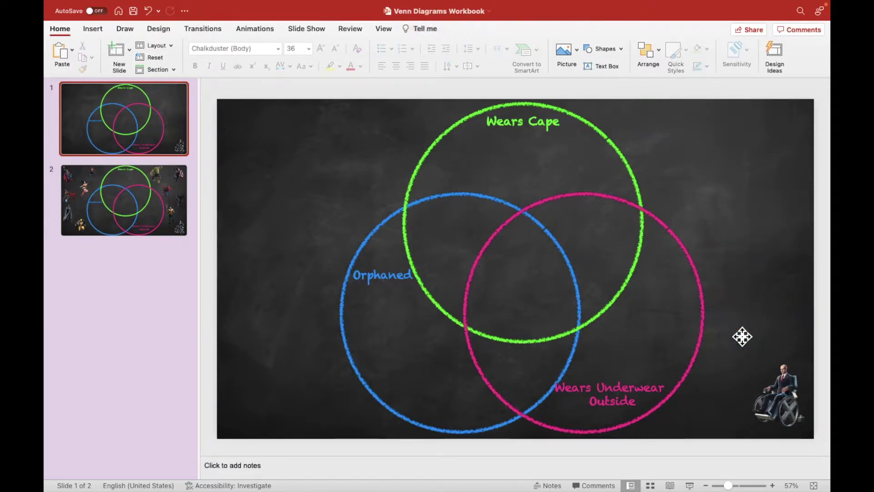
pyautogui.click(787, 413)
pyautogui.press('BackSpace')
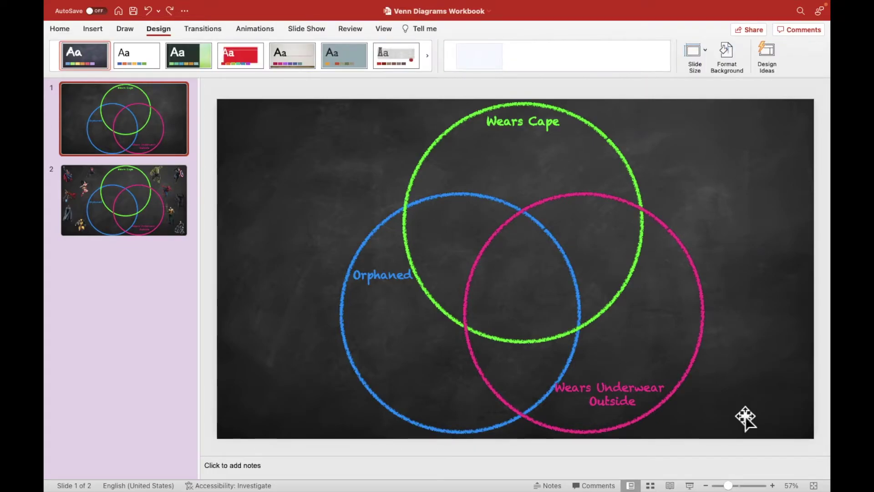
pyautogui.click(170, 226)
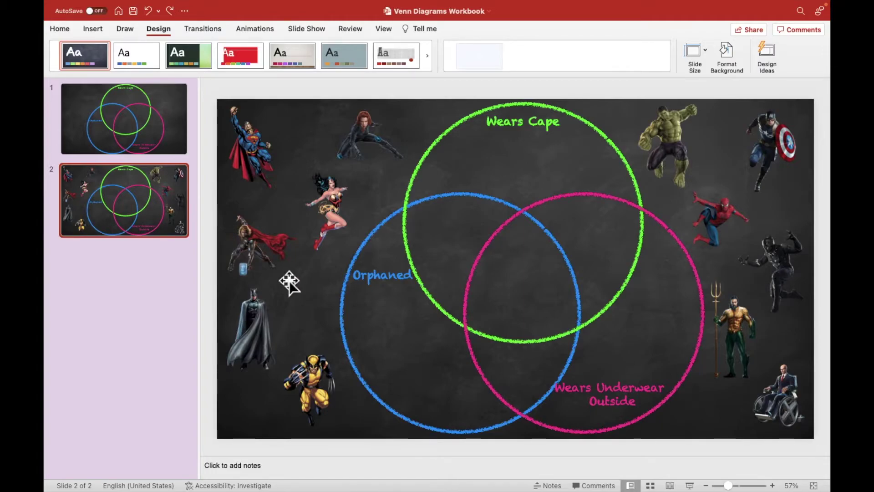
# - Delete slide 2's chalkboard background picture and its green, blue and pink circles
pyautogui.click(306, 289)
pyautogui.press('Delete')
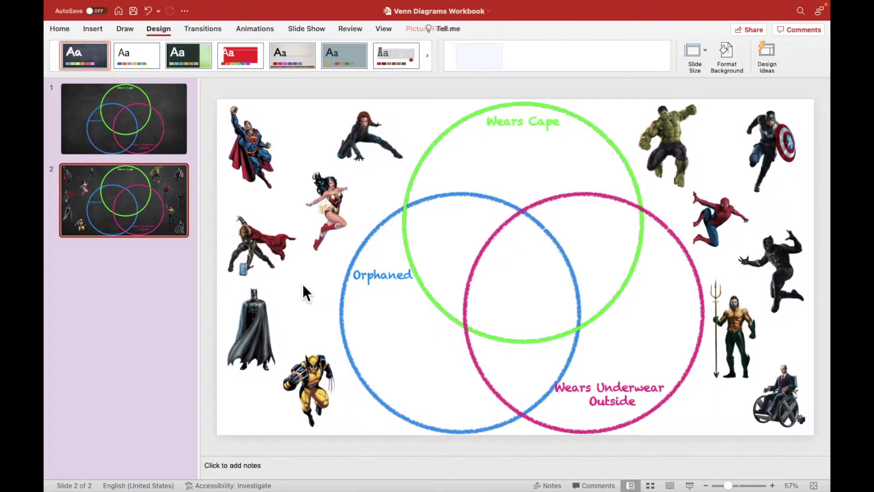
pyautogui.click(414, 224)
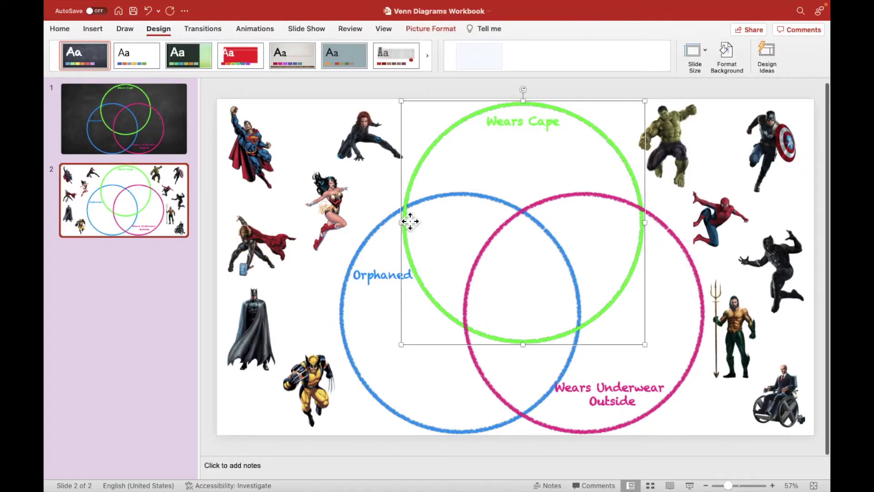
pyautogui.press('Delete')
pyautogui.click(406, 217)
pyautogui.press('Delete')
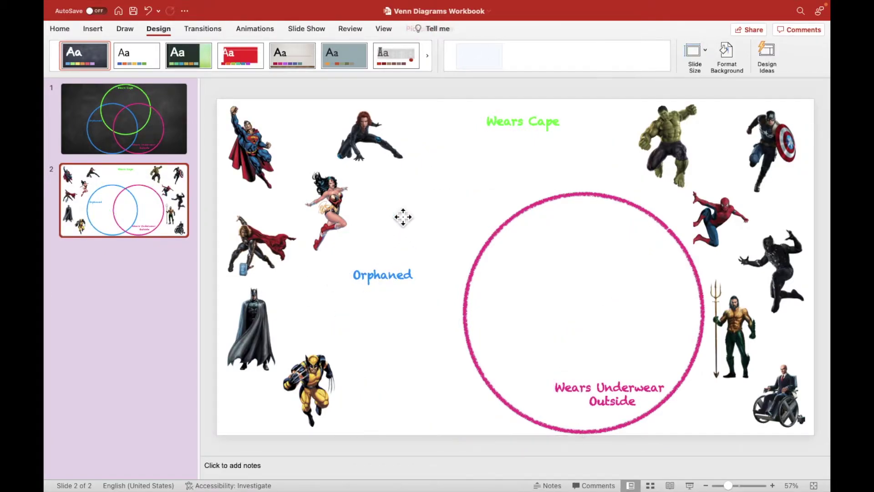
pyautogui.click(595, 201)
pyautogui.press('Delete')
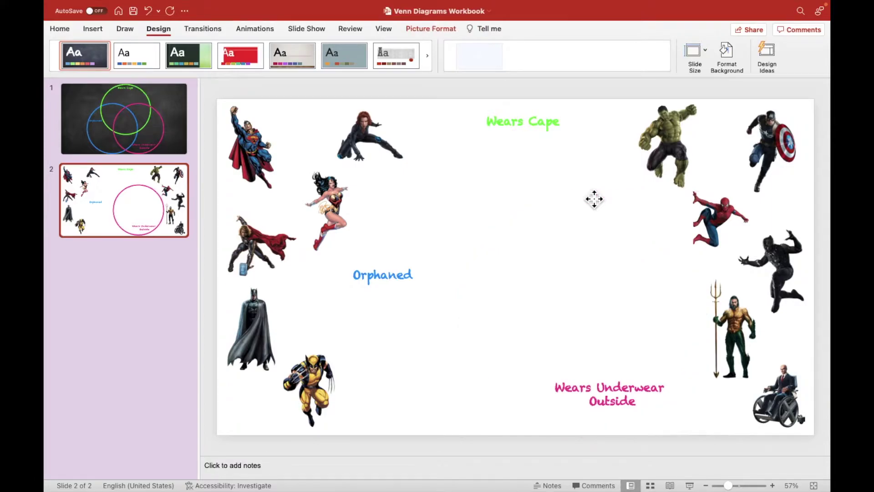
# - Delete the Wears Cape, Orphaned and Wears Underwear Outside labels
pyautogui.click(557, 121)
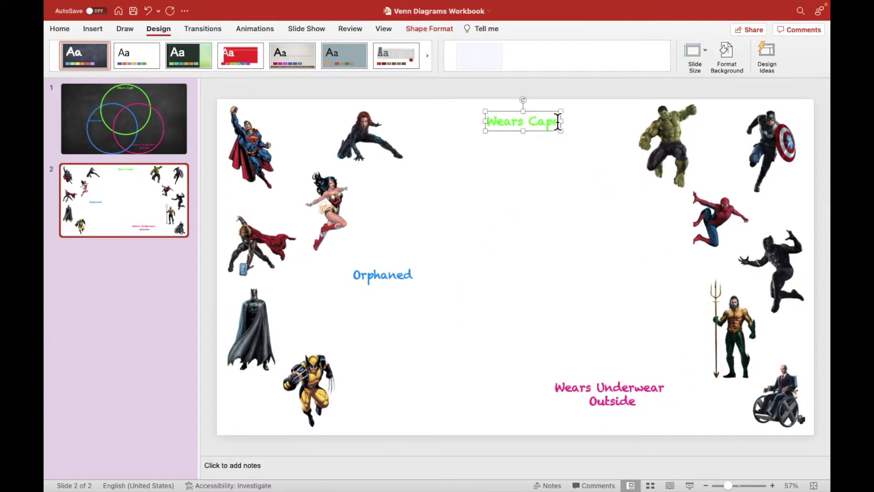
pyautogui.press('Delete')
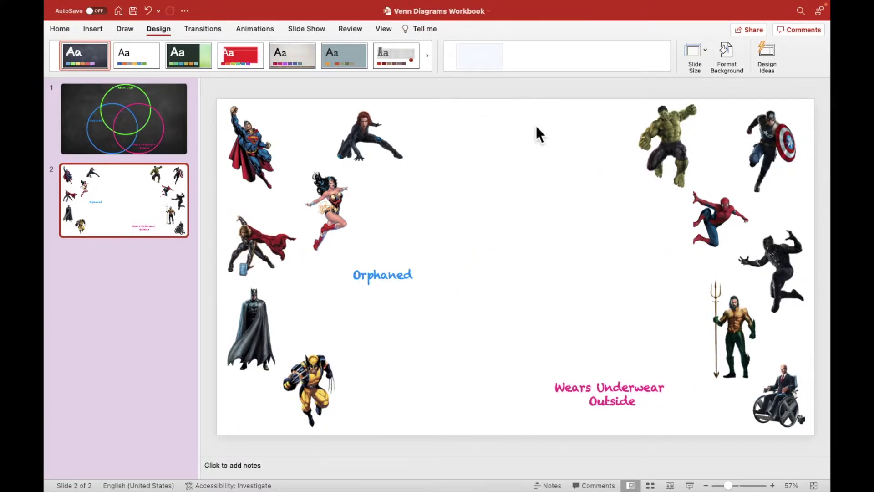
pyautogui.click(391, 273)
pyautogui.press('Delete')
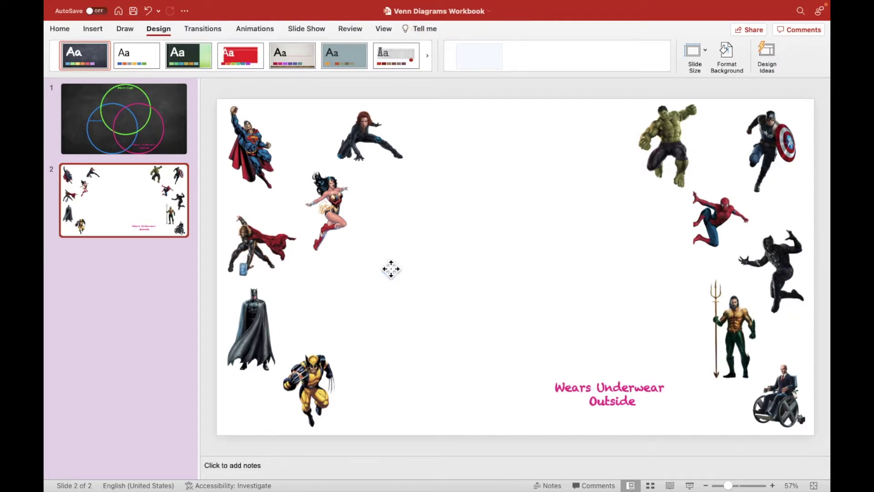
pyautogui.click(656, 388)
pyautogui.press('Delete')
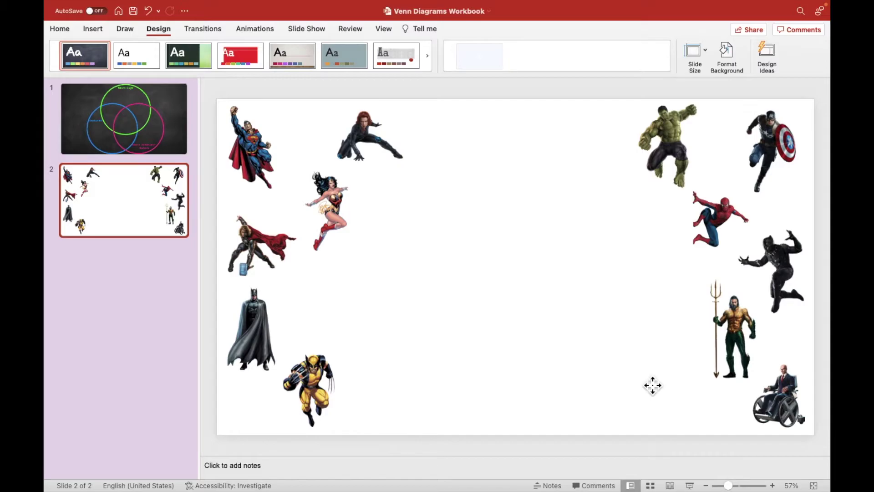
# - Compare slide 1 and slide 2, ending back on the chalkboard Venn diagram slide
pyautogui.click(165, 144)
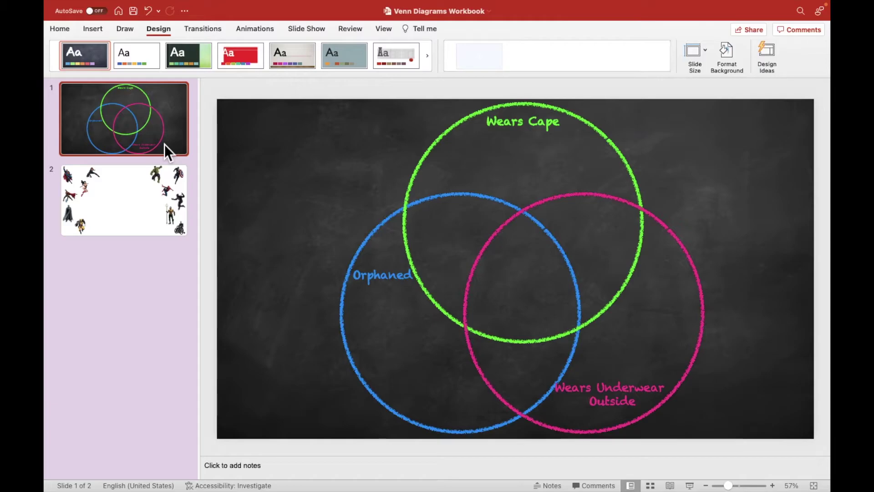
pyautogui.click(161, 223)
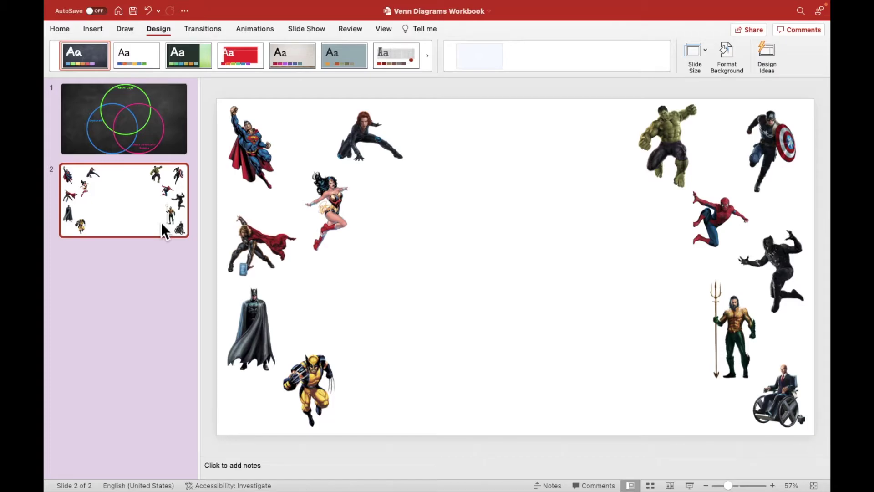
pyautogui.click(179, 141)
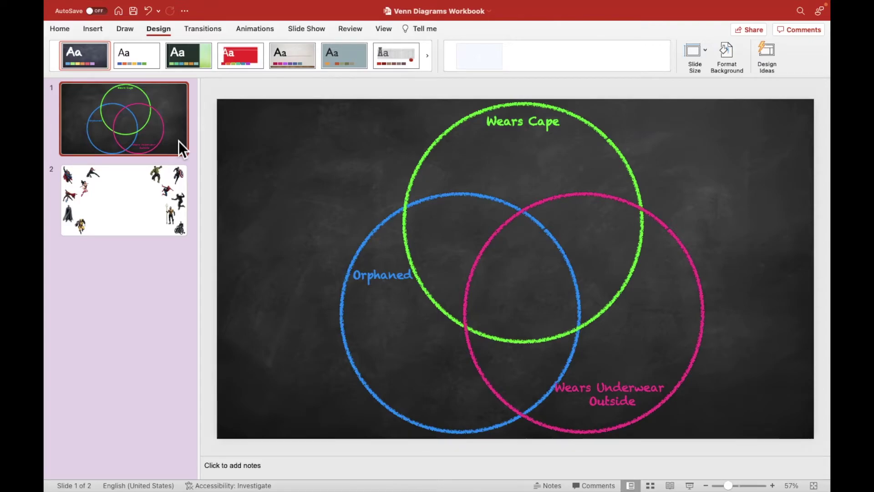
# - Export only the current slide as JPEG 'Venn Diagrams Workbook' to the Desktop
pyautogui.moveTo(155, 1)
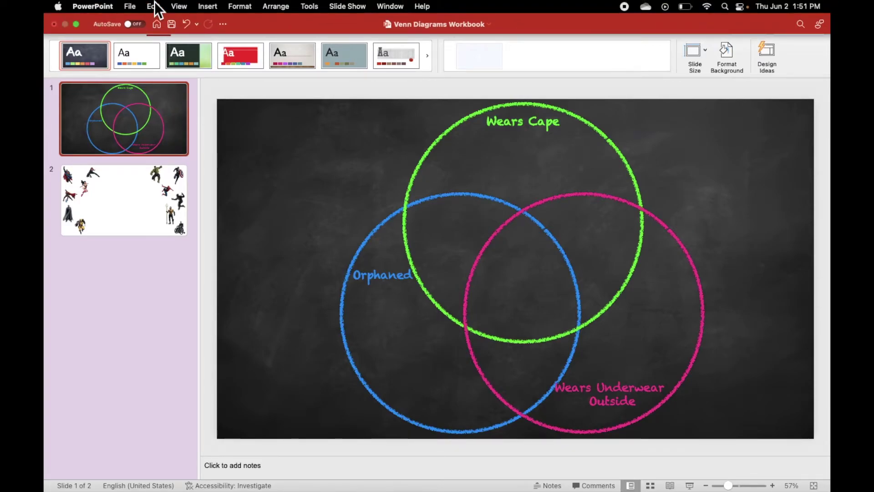
pyautogui.click(133, 7)
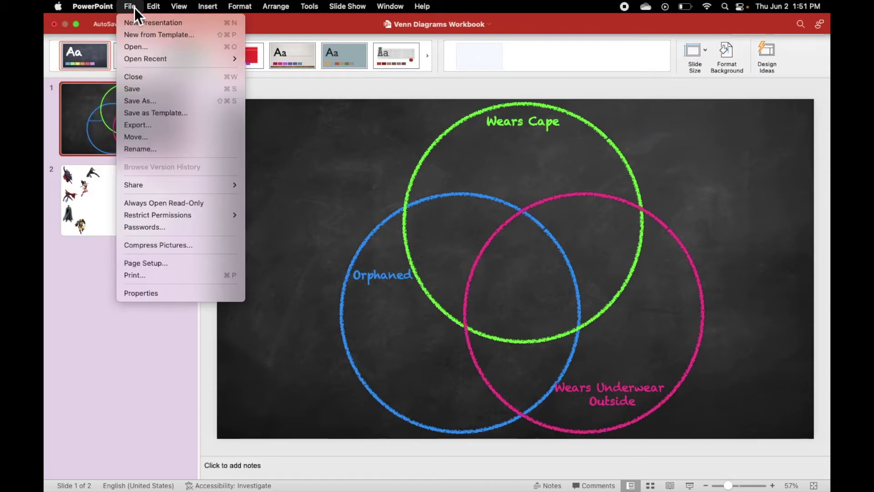
pyautogui.click(160, 128)
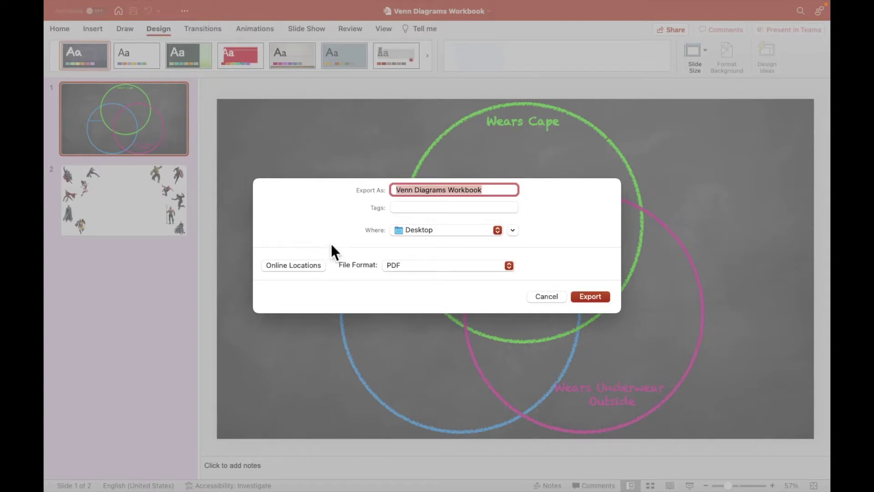
pyautogui.click(446, 266)
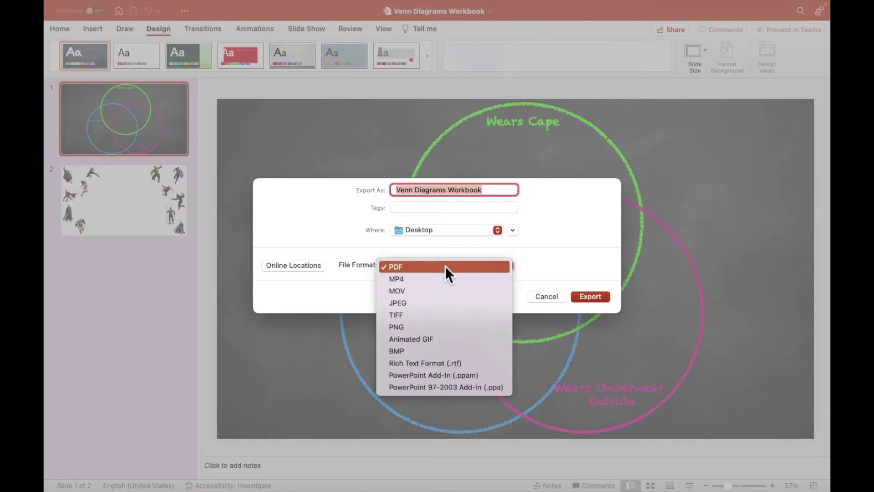
pyautogui.click(433, 303)
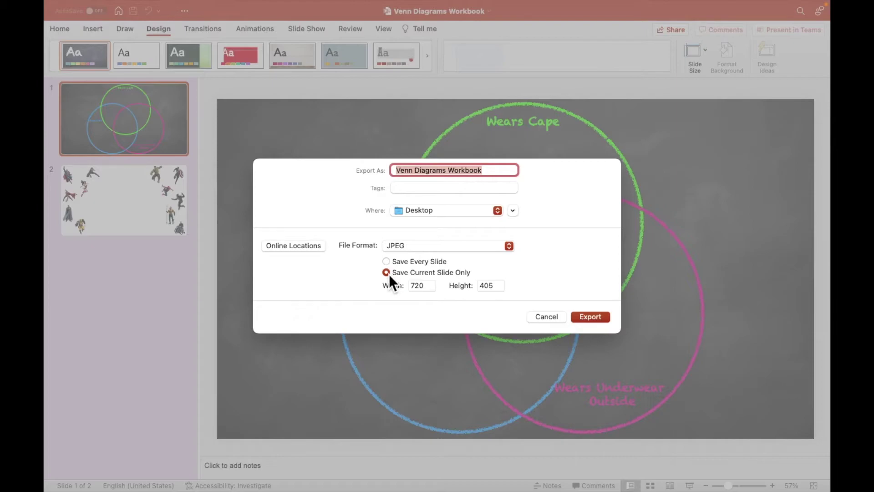
pyautogui.click(494, 214)
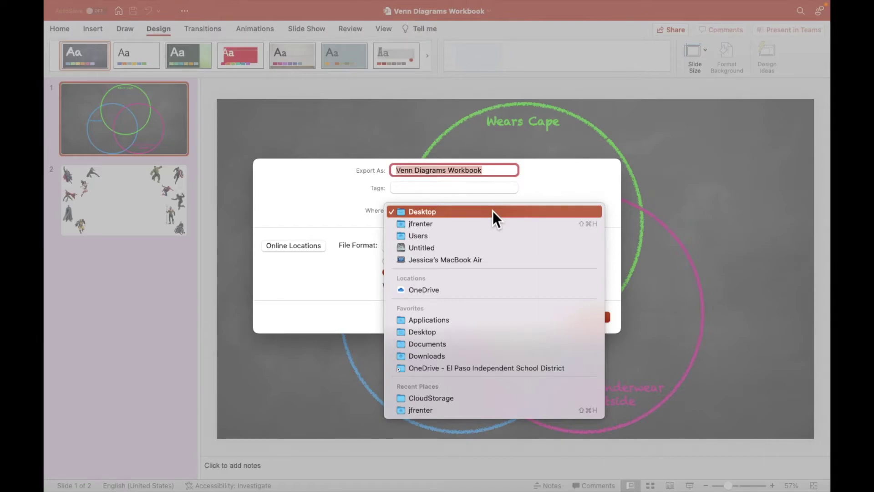
pyautogui.click(492, 211)
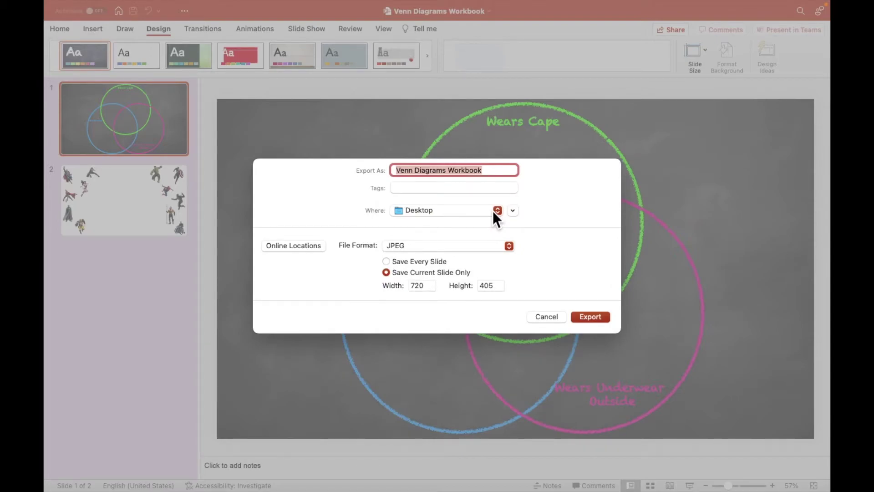
pyautogui.click(593, 319)
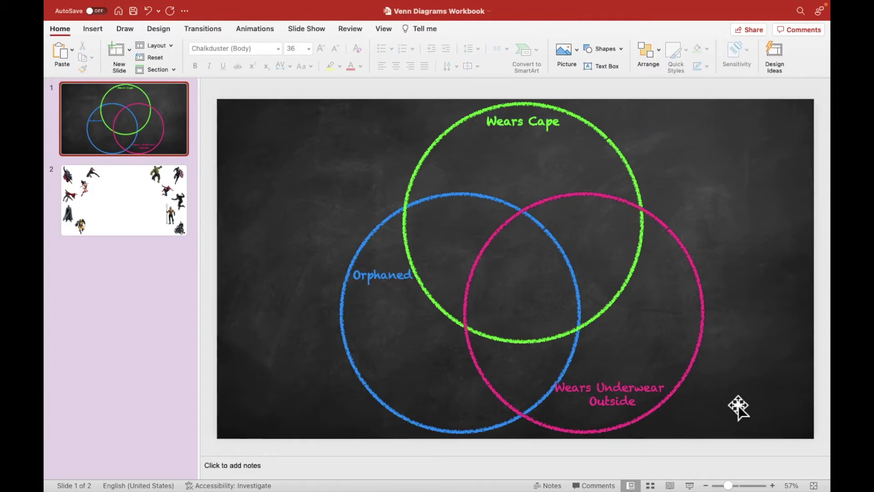
pyautogui.hotkey('ctrl', 'Up')
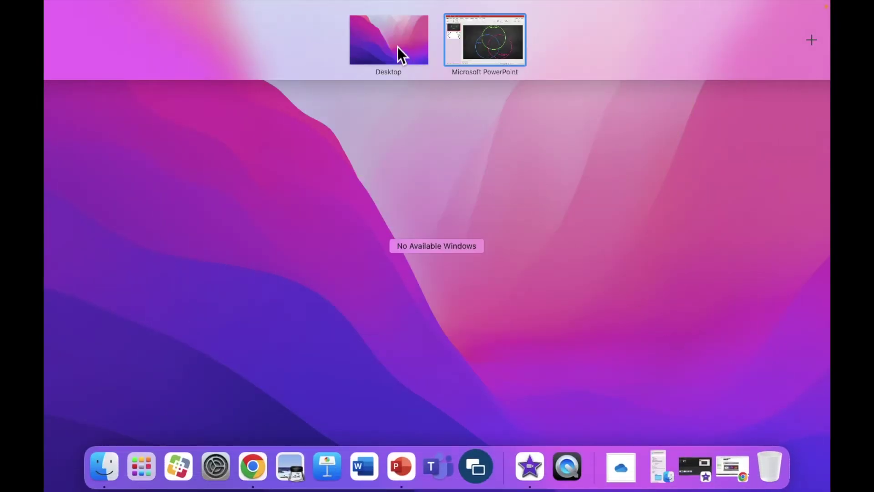
pyautogui.click(398, 48)
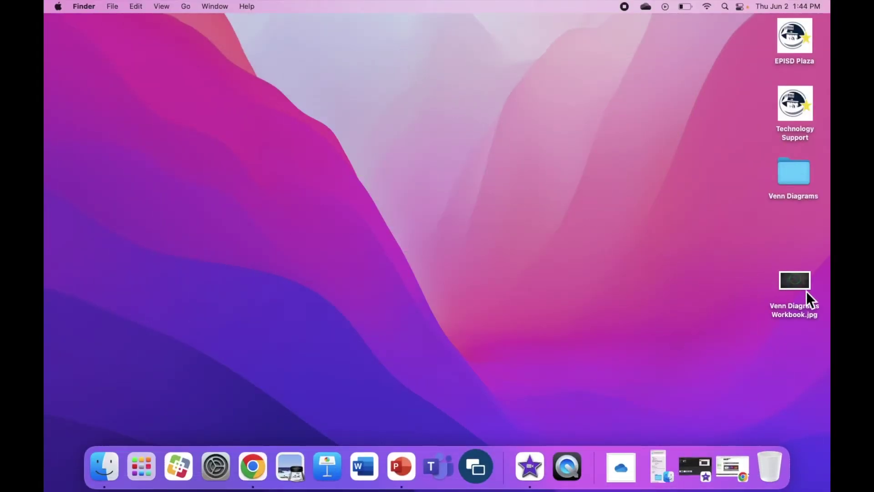
pyautogui.doubleClick(807, 286)
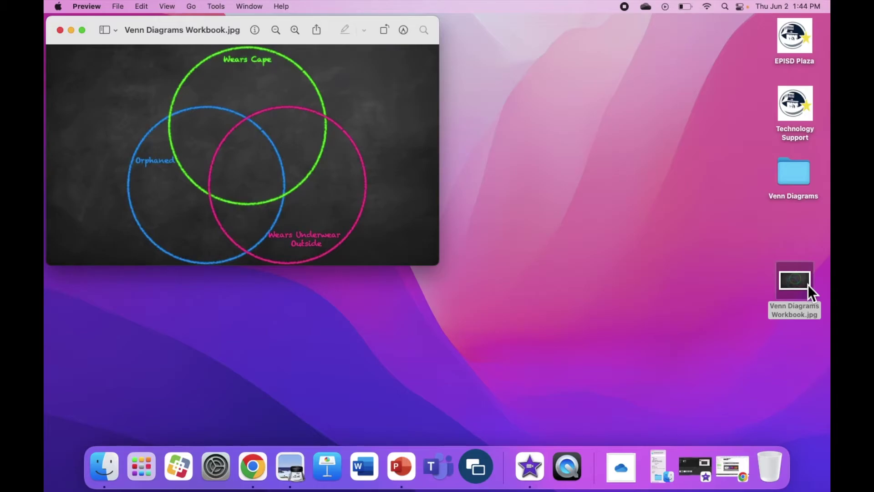
pyautogui.click(405, 470)
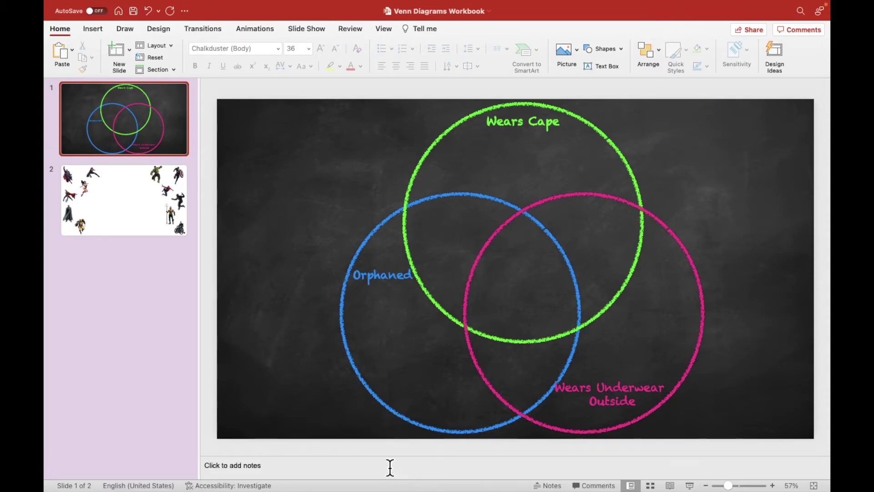
# - Show the Format Background pane from the Design tab for superheroes slide 2
pyautogui.click(130, 216)
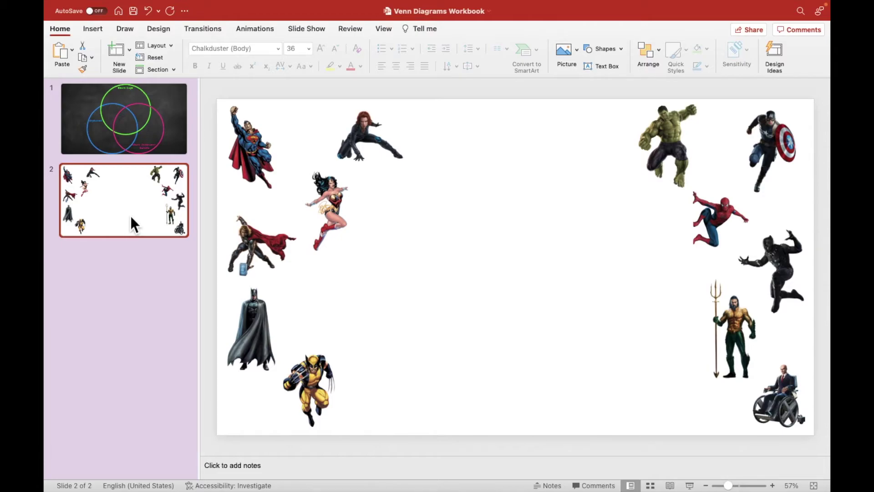
pyautogui.click(154, 31)
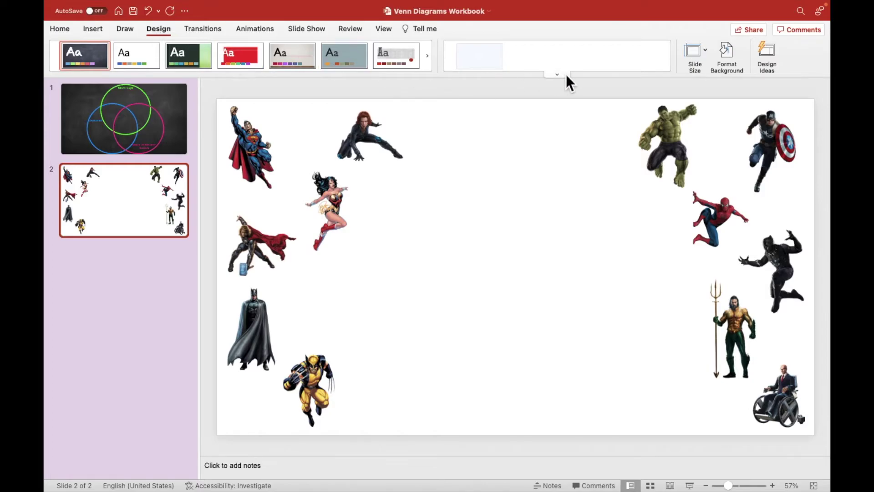
pyautogui.click(739, 60)
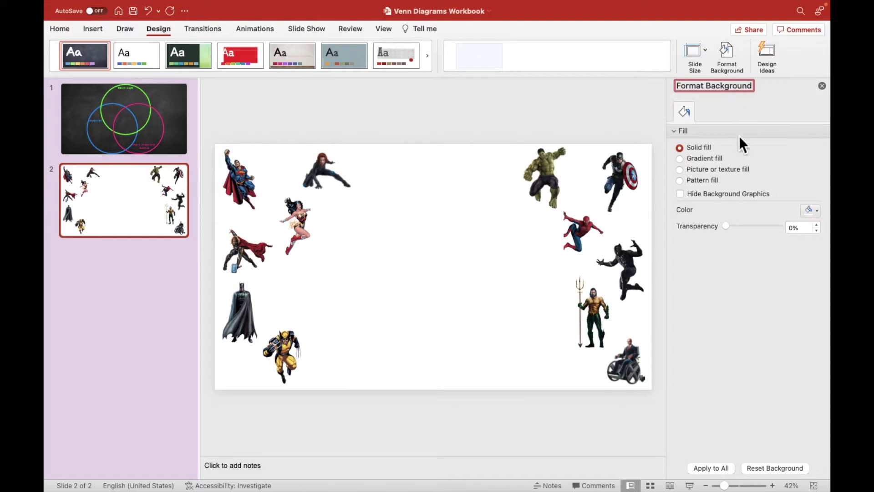
# - Set slide 2's background to a picture fill using Venn Diagrams Workbook.jpg from the Desktop
pyautogui.click(680, 170)
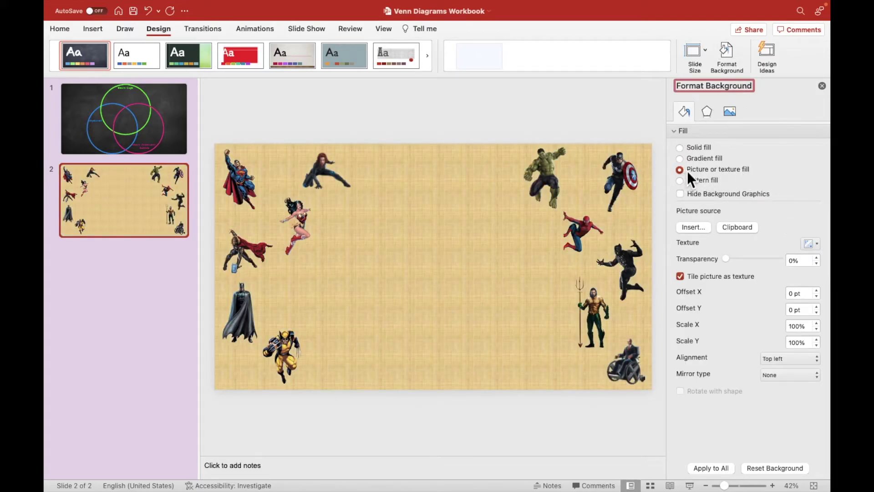
pyautogui.click(693, 227)
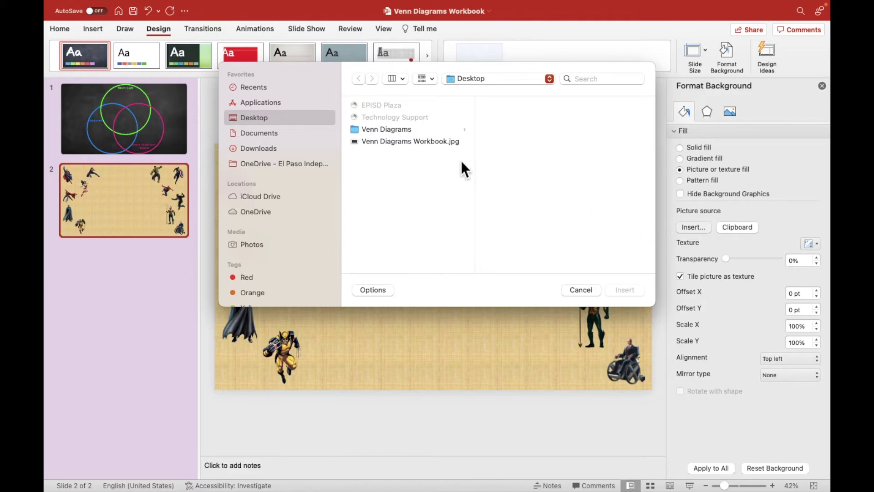
pyautogui.click(444, 143)
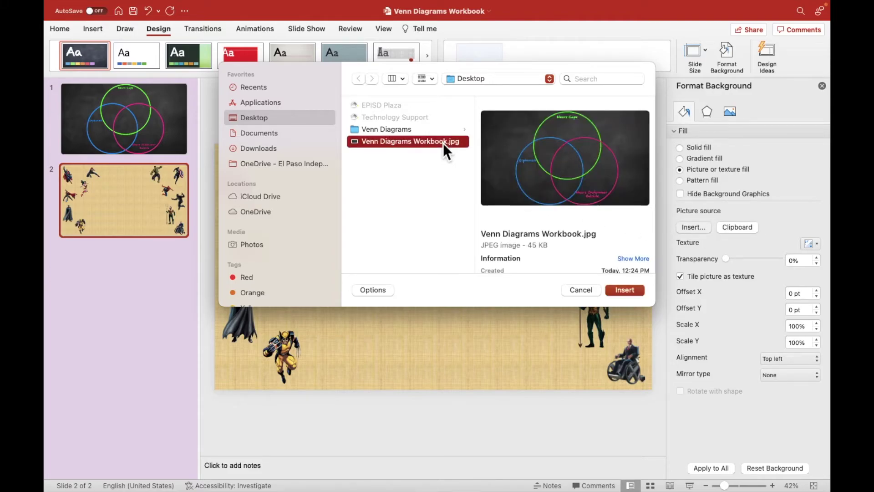
pyautogui.click(642, 293)
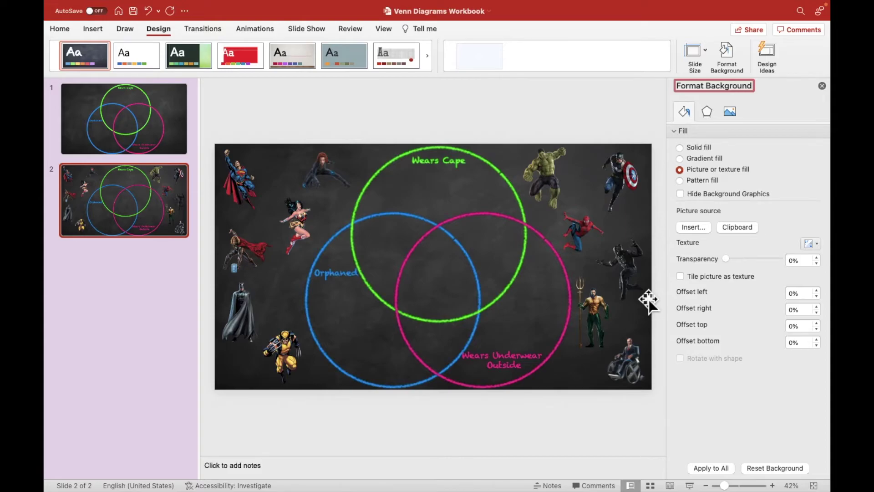
pyautogui.click(558, 196)
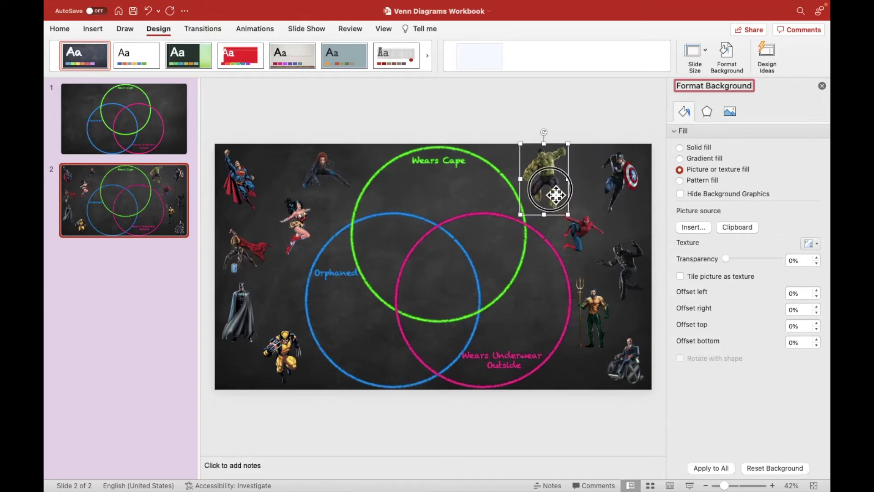
# - Nudge the Hulk picture right and move Spider-Man into the pink circle, then deselect
pyautogui.moveTo(490, 214); pyautogui.dragTo(563, 196)
pyautogui.moveTo(585, 242)
pyautogui.mouseDown()
pyautogui.moveTo(535, 290)
pyautogui.moveTo(598, 238)
pyautogui.moveTo(592, 232)
pyautogui.mouseUp()
pyautogui.click(433, 162)
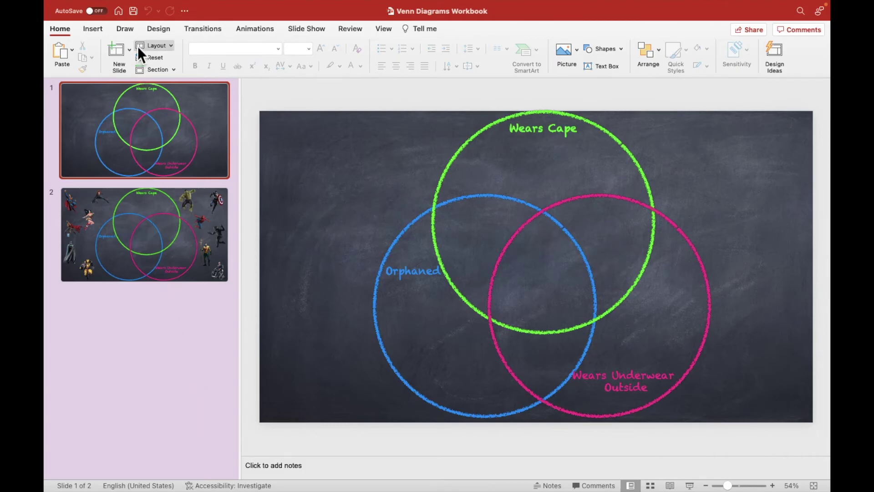
# - Save the presentation as 'Venn Diagrams Workbook BUILD' in the Venn Diagrams folder
pyautogui.click(130, 6)
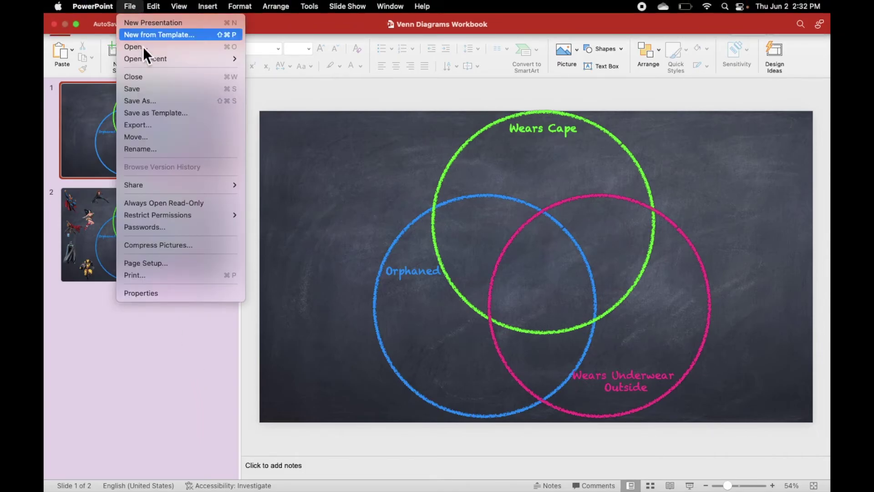
pyautogui.click(165, 101)
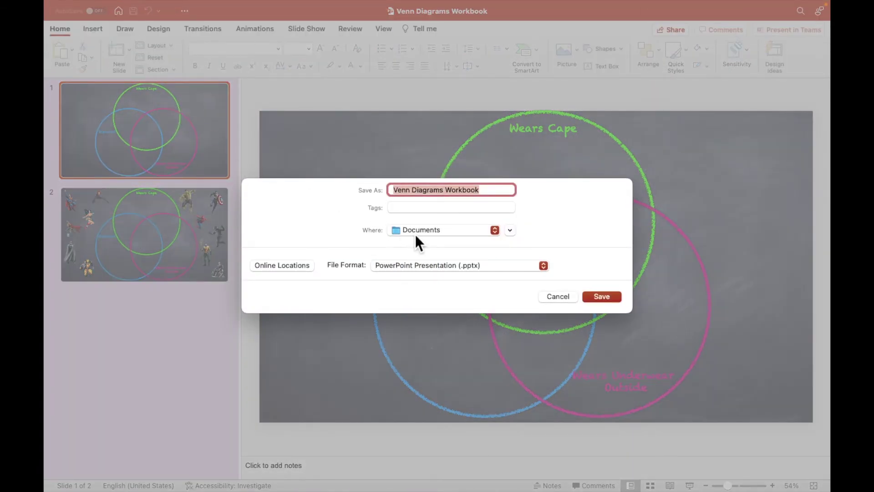
pyautogui.click(416, 231)
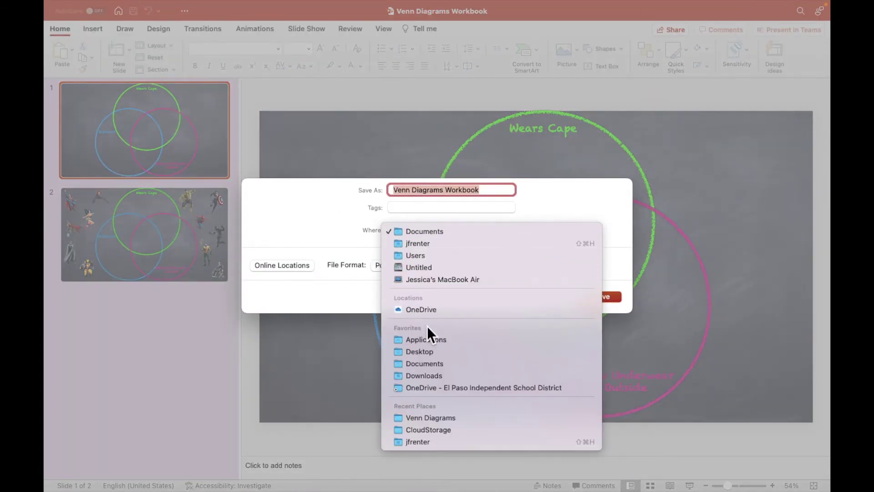
pyautogui.click(440, 418)
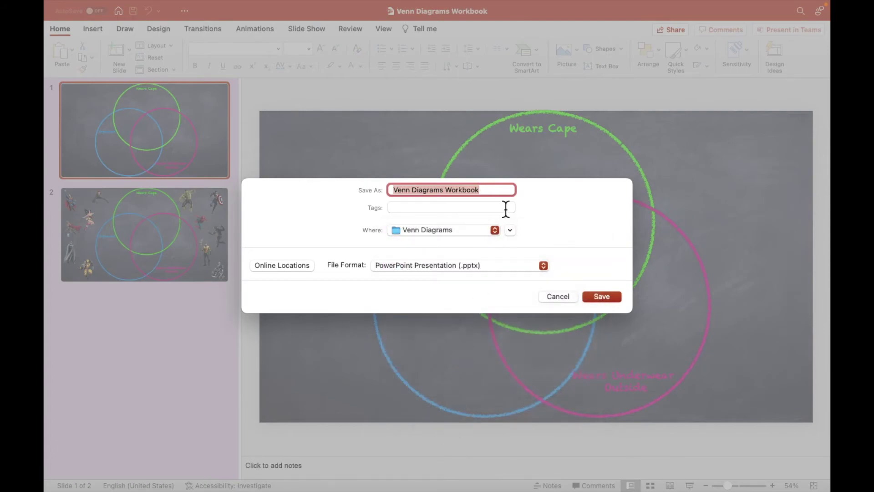
pyautogui.click(496, 191)
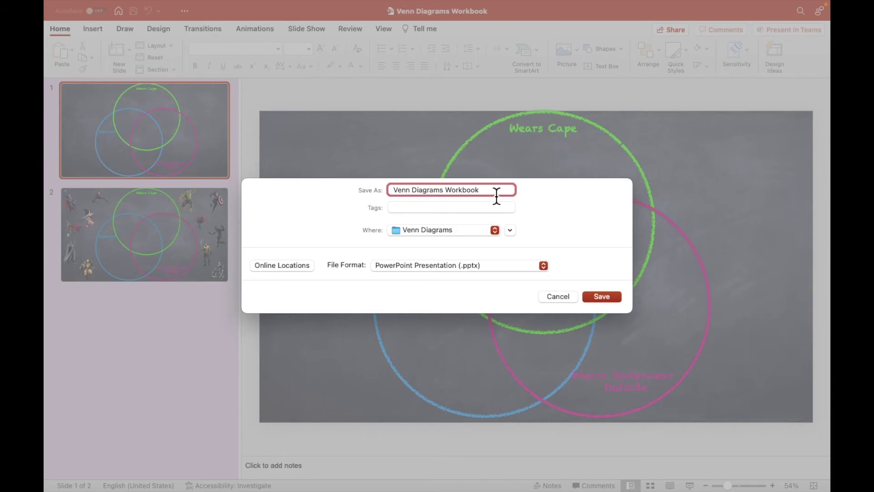
pyautogui.write('BUILD')
pyautogui.click(614, 300)
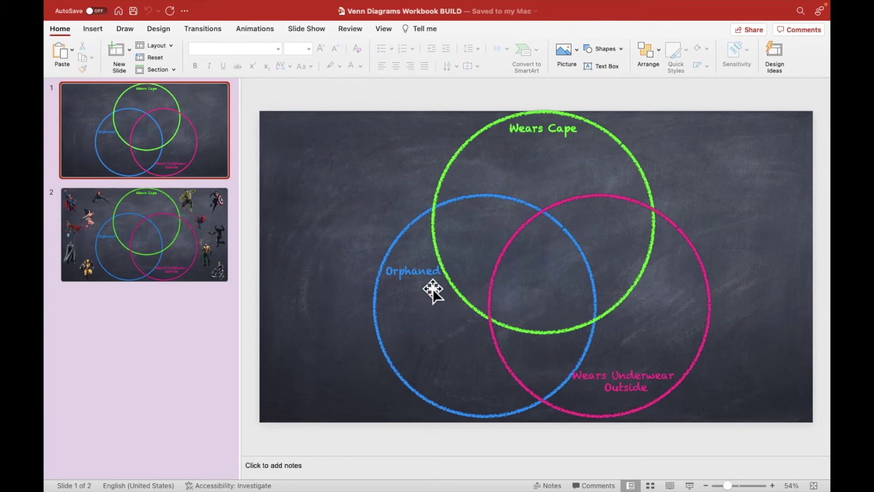
# - Save another copy with the file name 'Venn Diagrams Student Workbook'
pyautogui.moveTo(122, 6)
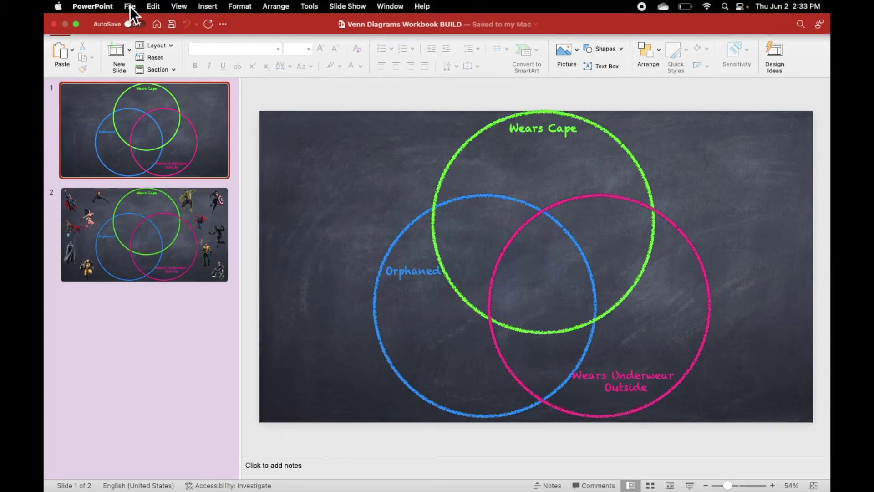
pyautogui.click(131, 6)
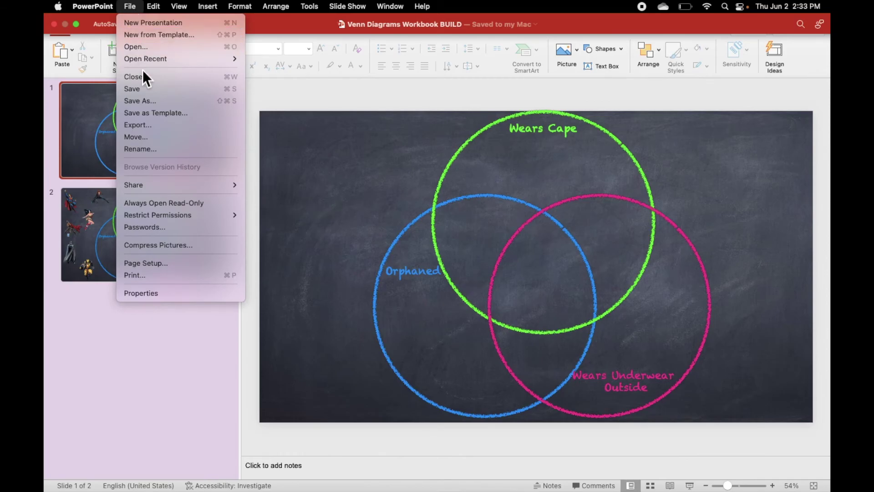
pyautogui.click(155, 101)
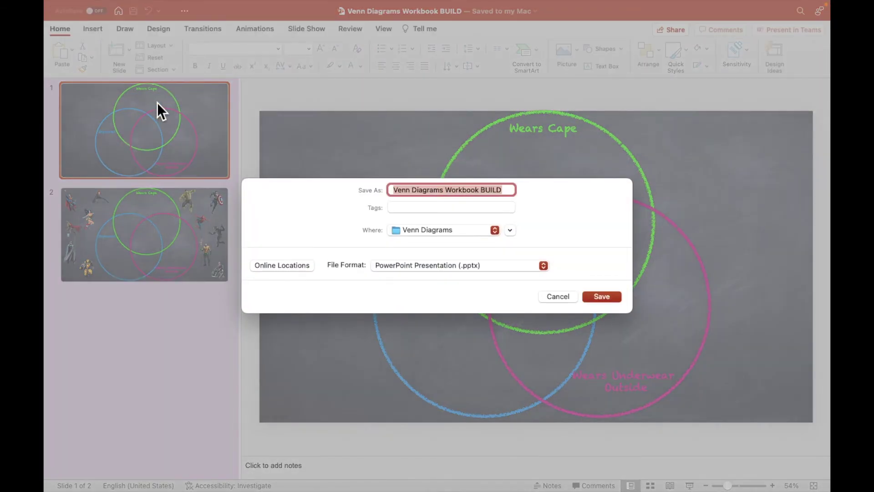
pyautogui.press('Right')
pyautogui.press('BackSpace')
pyautogui.press('BackSpace')
pyautogui.press('BackSpace')
pyautogui.press('BackSpace')
pyautogui.press('BackSpace')
pyautogui.press('BackSpace')
pyautogui.press('BackSpace')
pyautogui.press('BackSpace')
pyautogui.press('BackSpace')
pyautogui.press('BackSpace')
pyautogui.press('BackSpace')
pyautogui.press('BackSpace')
pyautogui.press('BackSpace')
pyautogui.press('BackSpace')
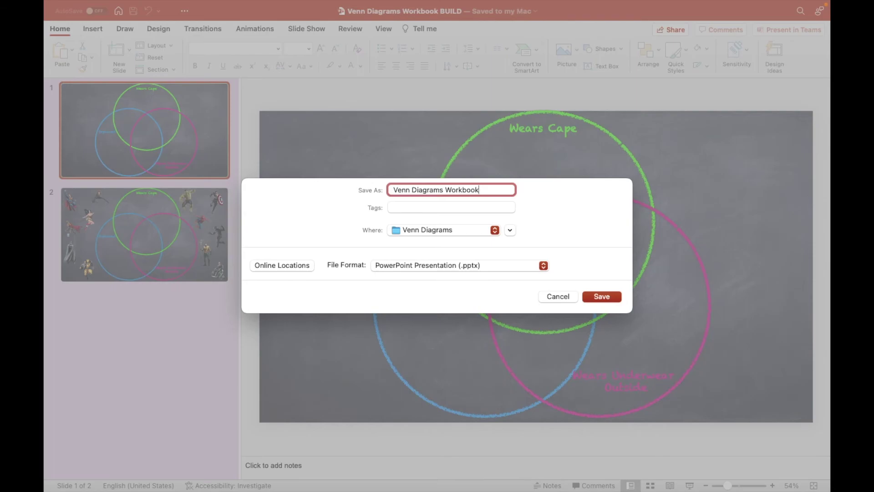
pyautogui.write('Student Workbook')
pyautogui.click(608, 298)
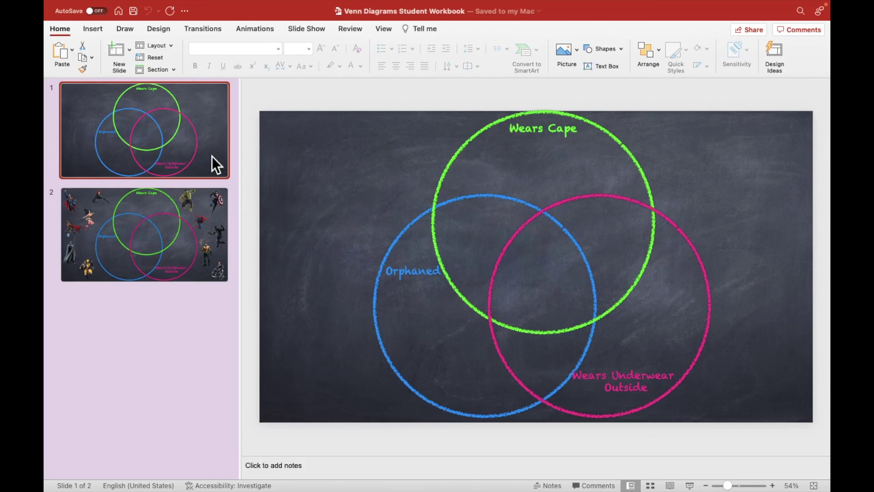
# - Delete the plain Venn slide, save the one-slide Student Workbook, and switch to Mission Control
pyautogui.press('Delete')
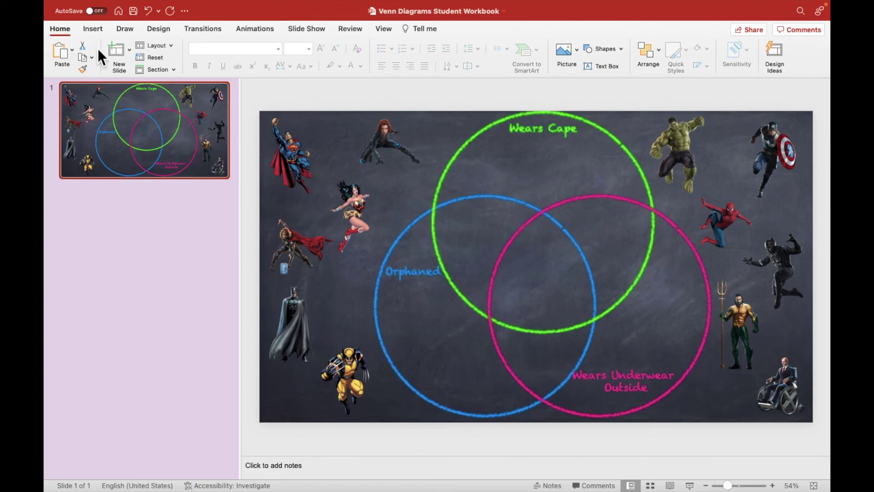
pyautogui.moveTo(93, 5)
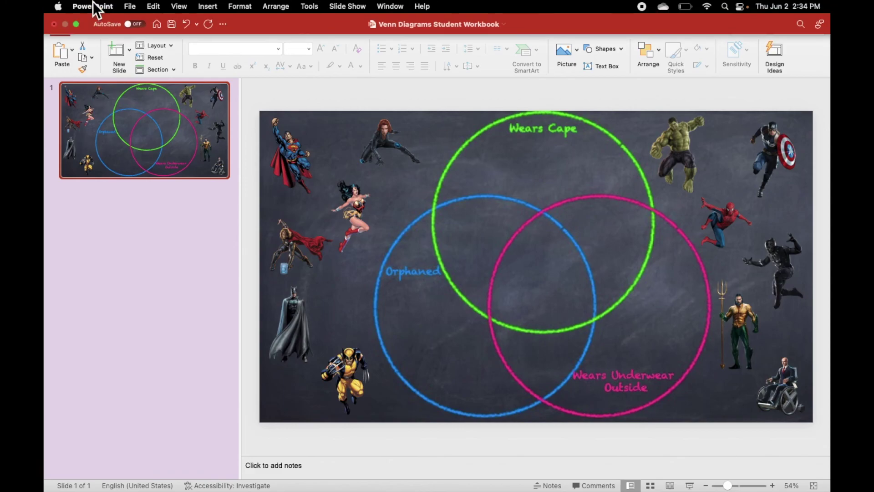
pyautogui.click(130, 7)
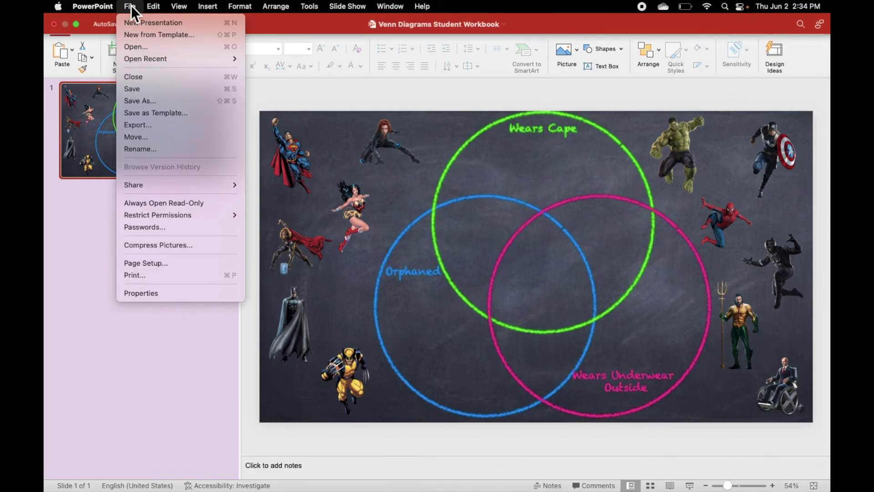
pyautogui.click(145, 93)
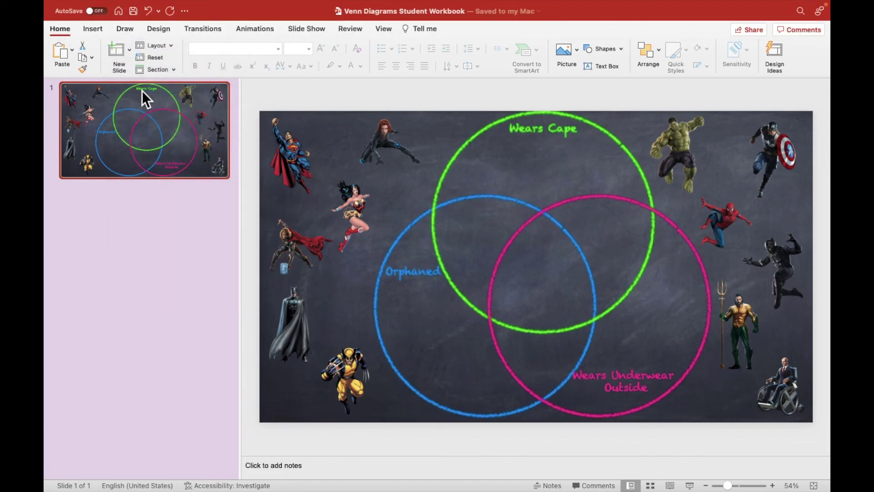
pyautogui.hotkey('ctrl', 'Up')
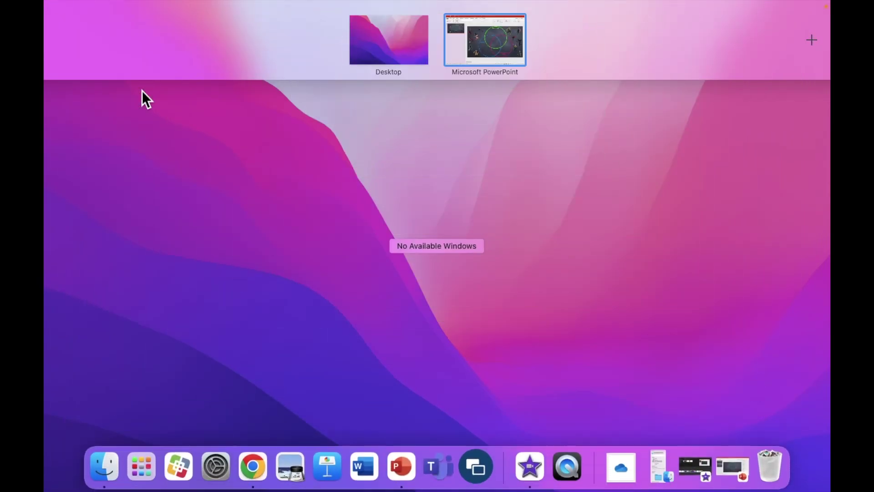
# - Open the Desktop's Venn Diagrams folder and check both the Student Workbook and BUILD pptx files
pyautogui.click(408, 57)
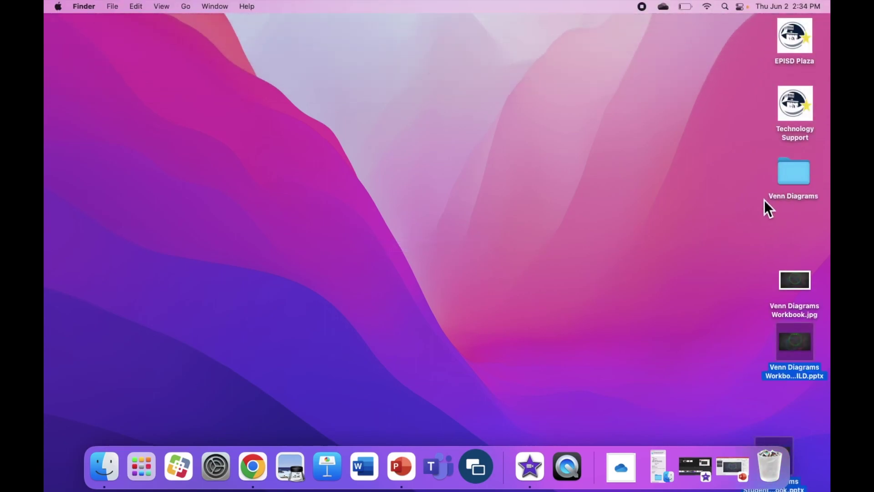
pyautogui.doubleClick(800, 182)
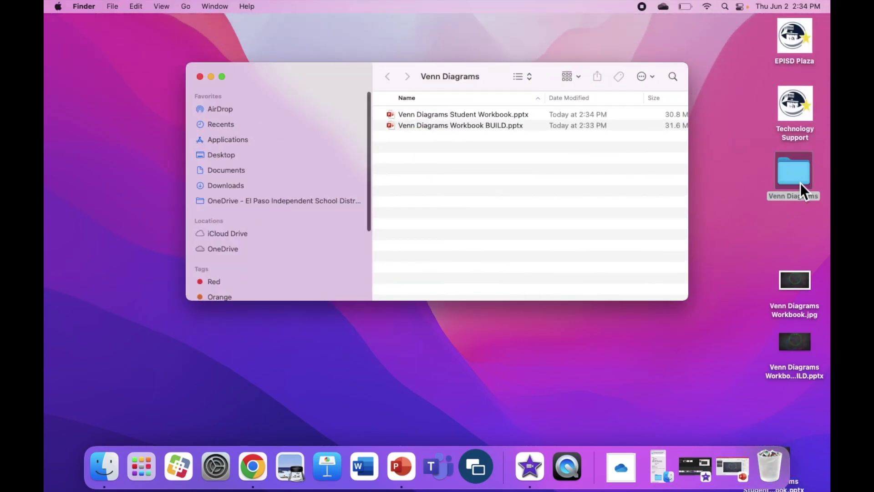
pyautogui.click(520, 115)
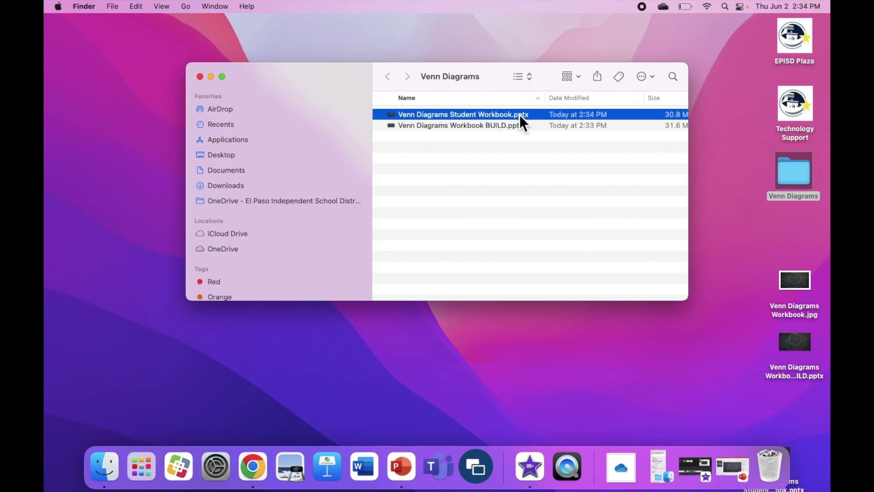
pyautogui.click(520, 127)
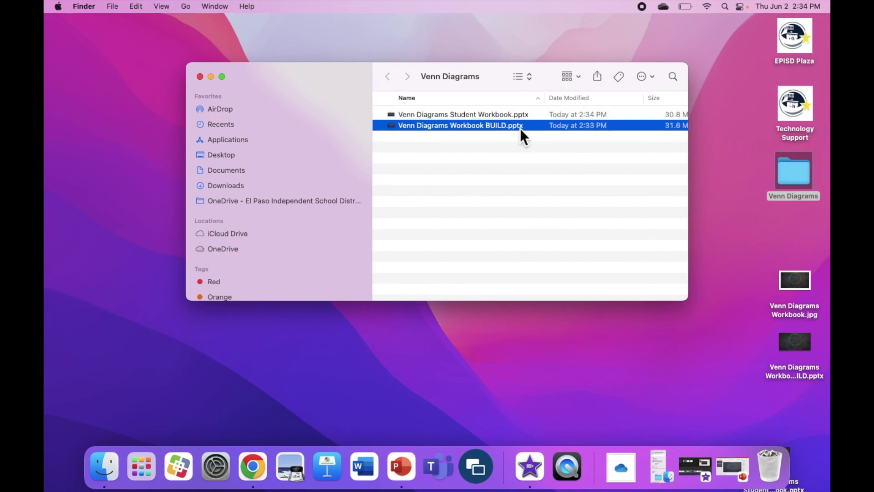